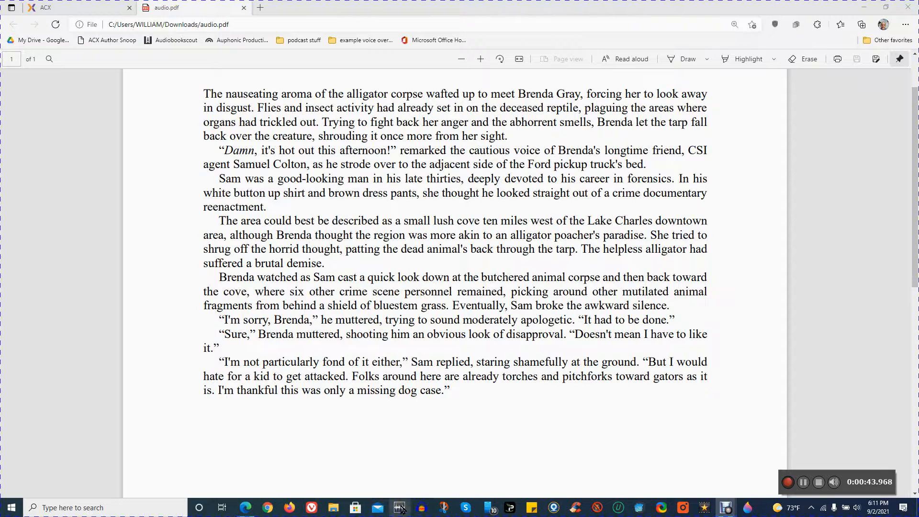
Switch to WavePad and shrink its window out of full screen so the PDF script stays readable above it.
click(401, 508)
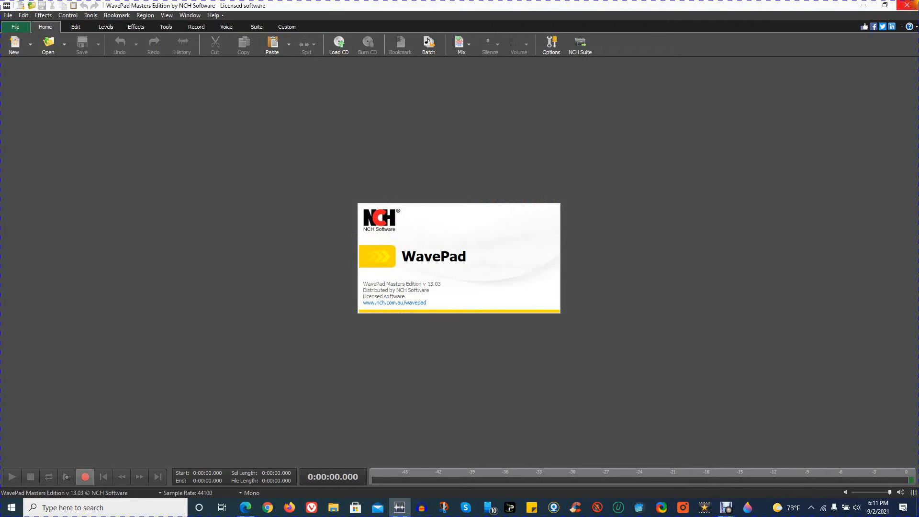
click(885, 5)
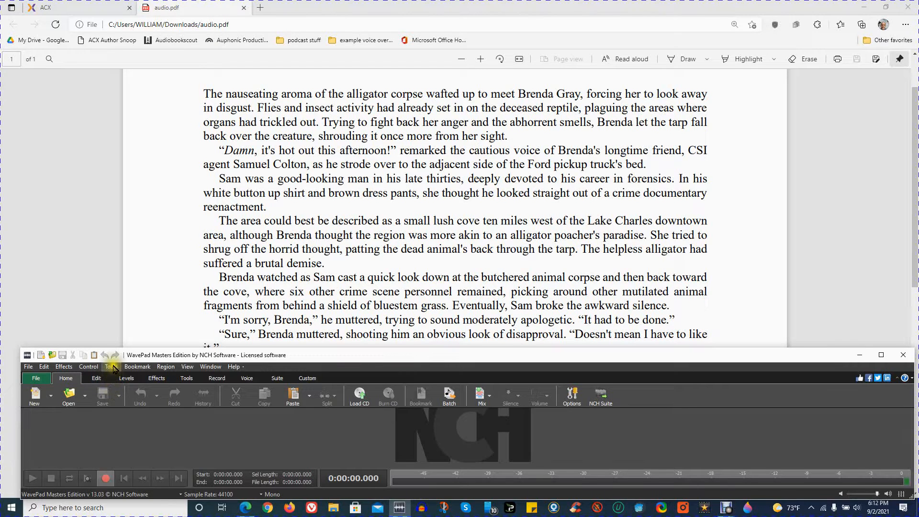
Open the recording options, move the dialog clear of the main window and bring up the Windows Record Mixer.
click(112, 367)
click(111, 367)
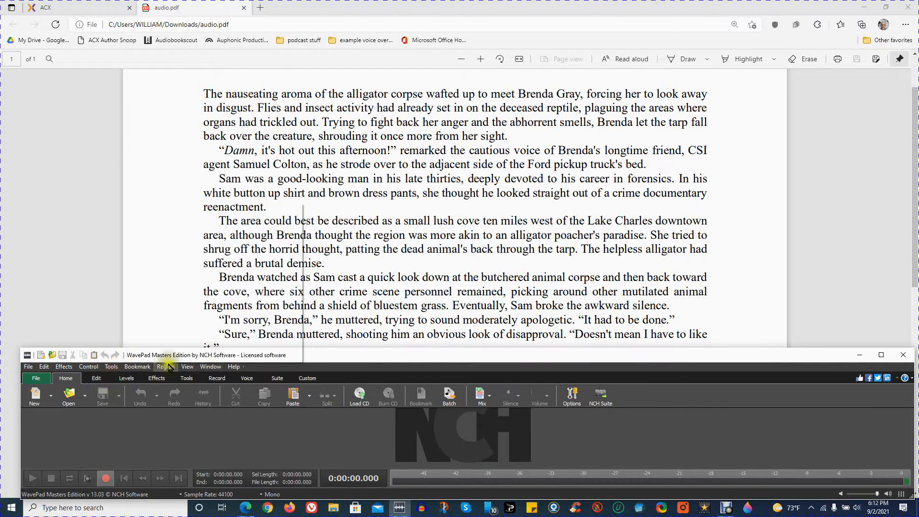
click(112, 367)
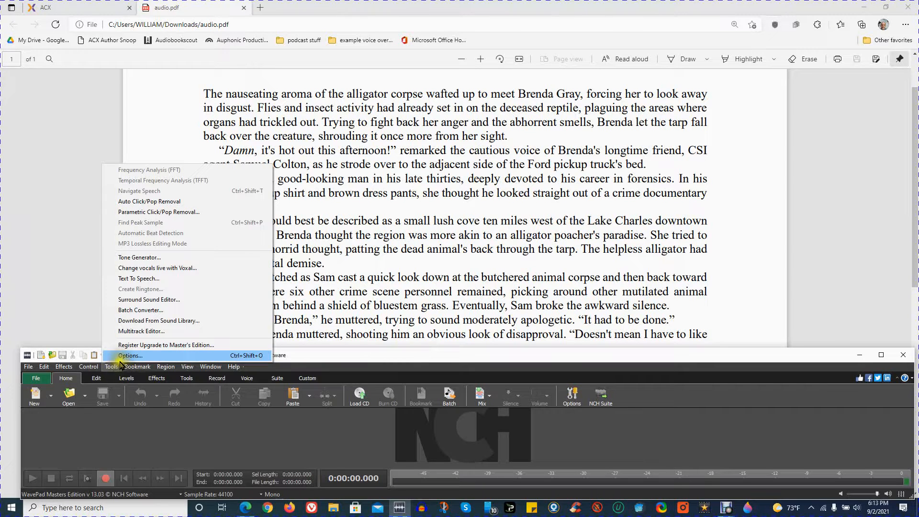
click(127, 356)
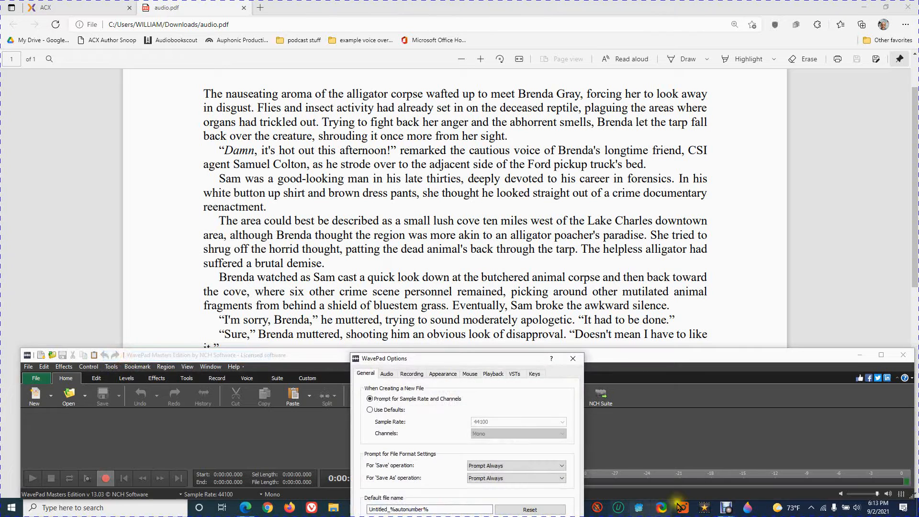
drag(537, 357, 494, 157)
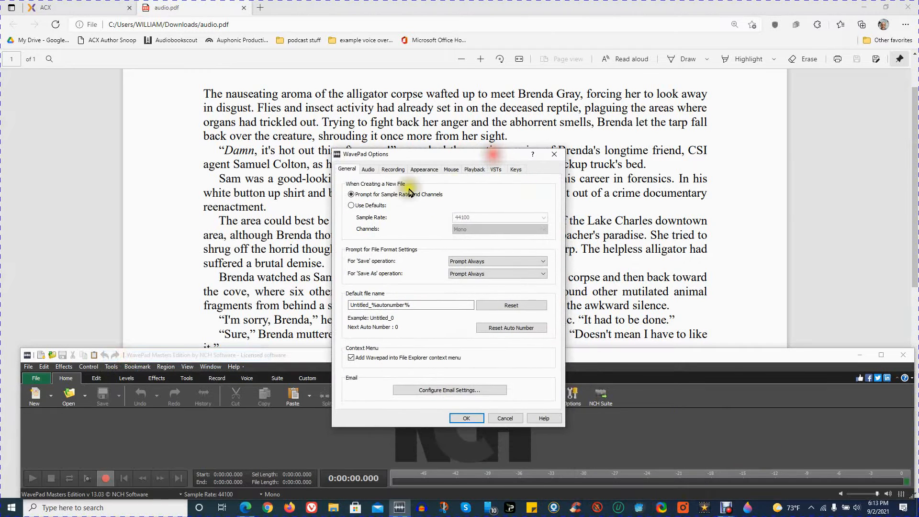
click(393, 169)
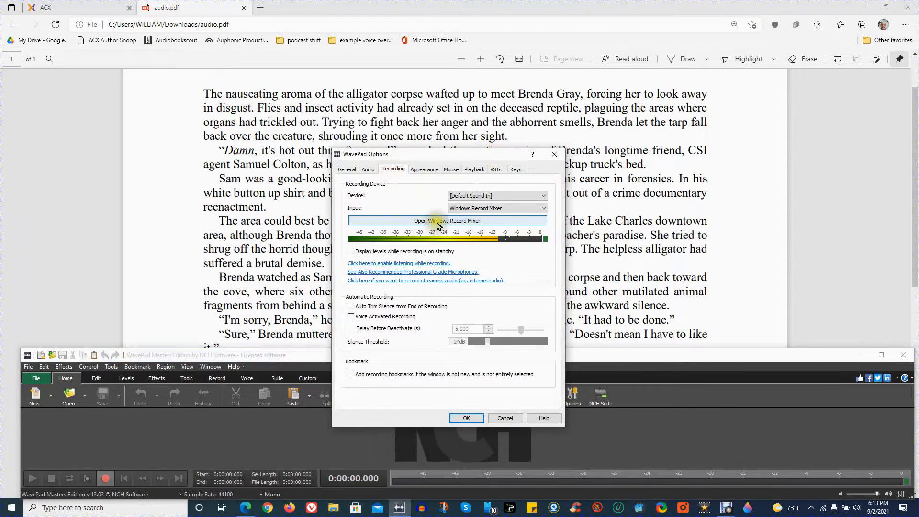
click(456, 224)
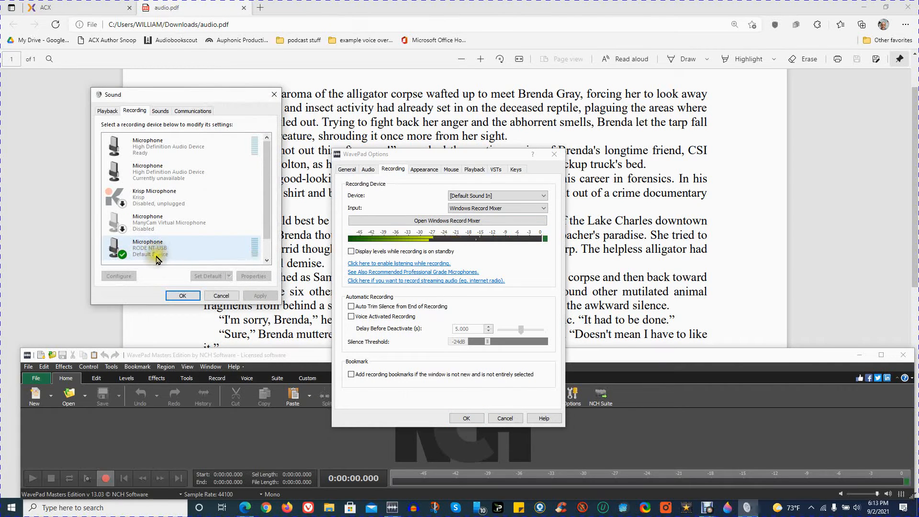
Check the input level of the default RODE NT-USB microphone, then close the sound and options dialogs.
click(201, 335)
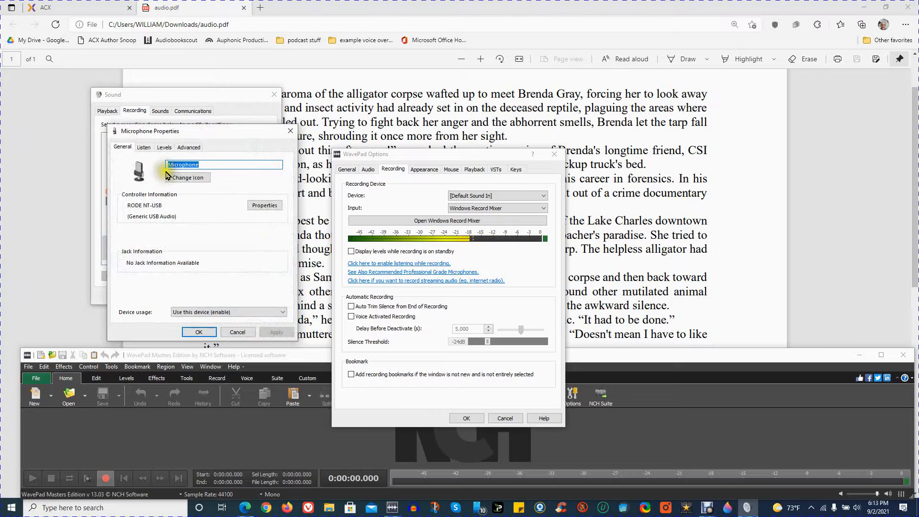
click(165, 148)
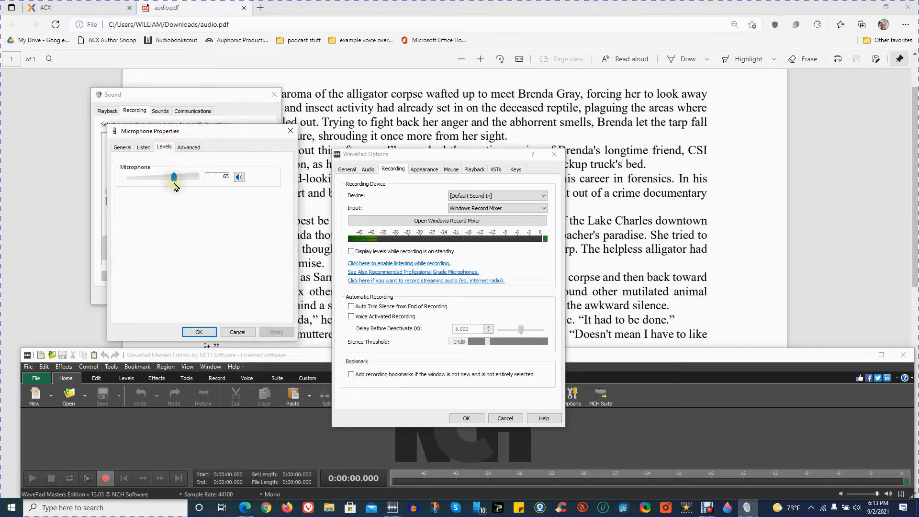
click(197, 334)
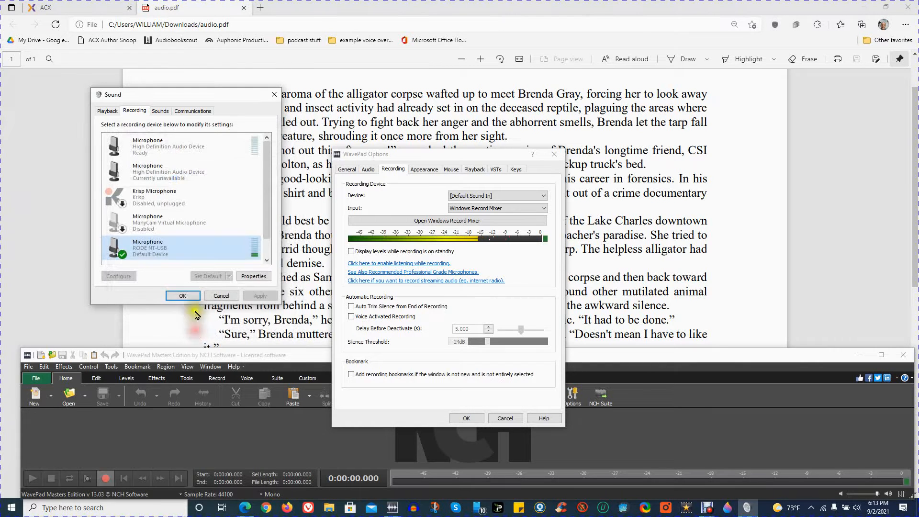
click(184, 291)
click(461, 418)
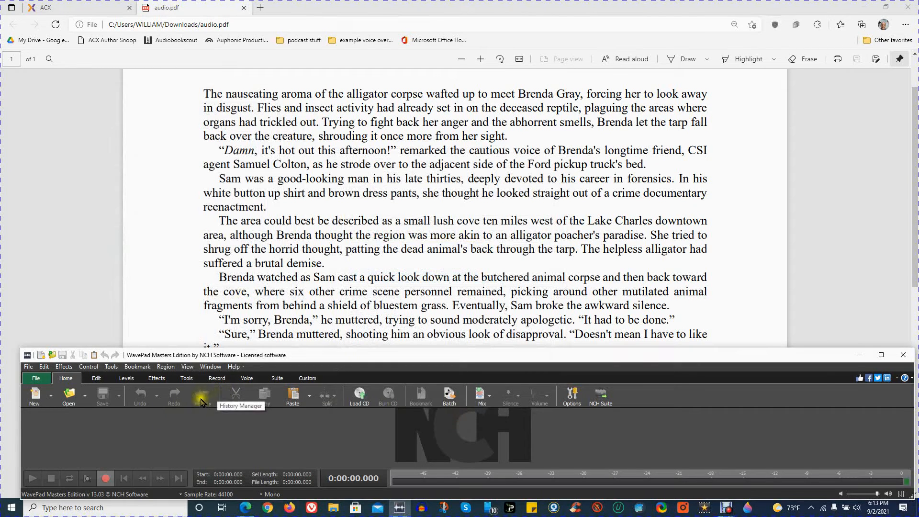
Record about 23 seconds of narration into a new 44100 Hz mono file and stop the recording.
click(106, 480)
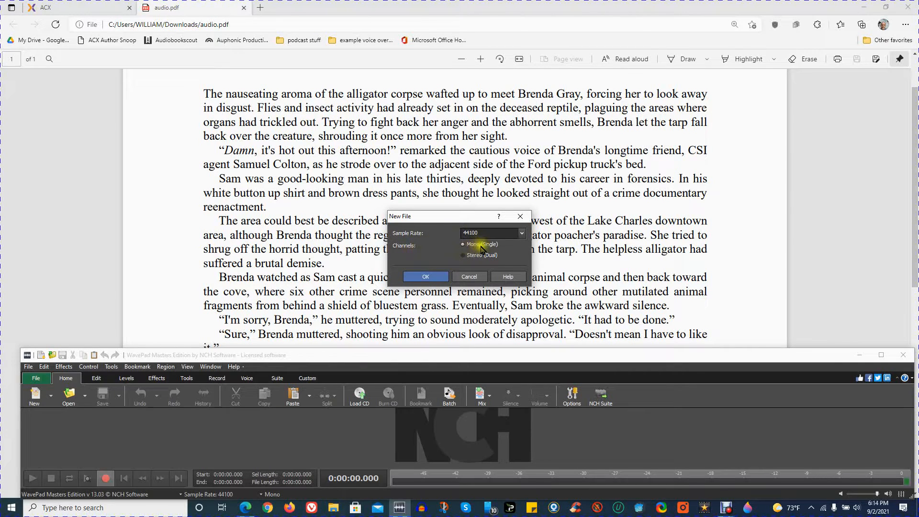
click(420, 276)
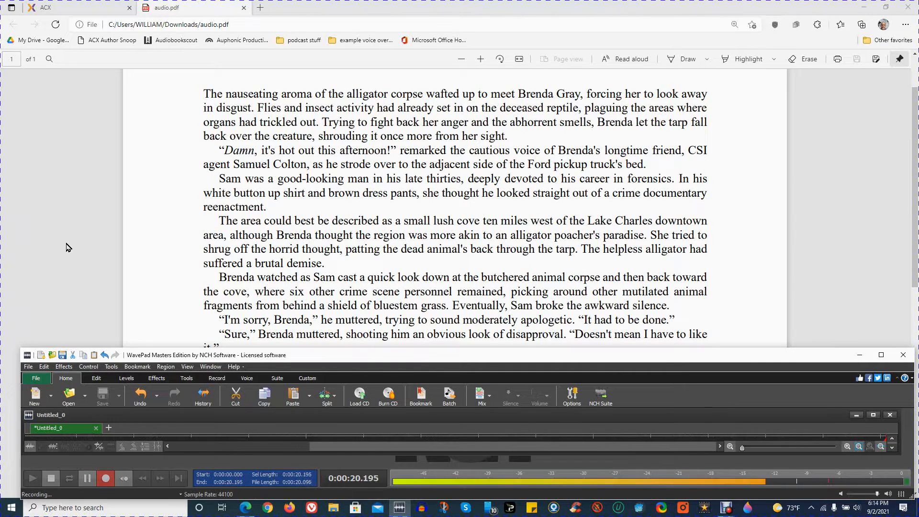
click(51, 478)
Maximize the recording's window and WavePad itself, and delete about the first 1.06 seconds of audio.
click(873, 415)
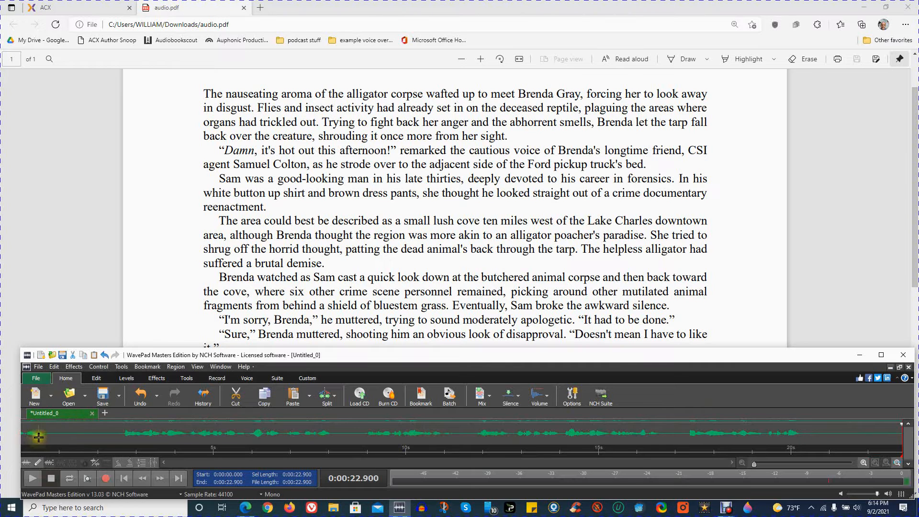
click(880, 363)
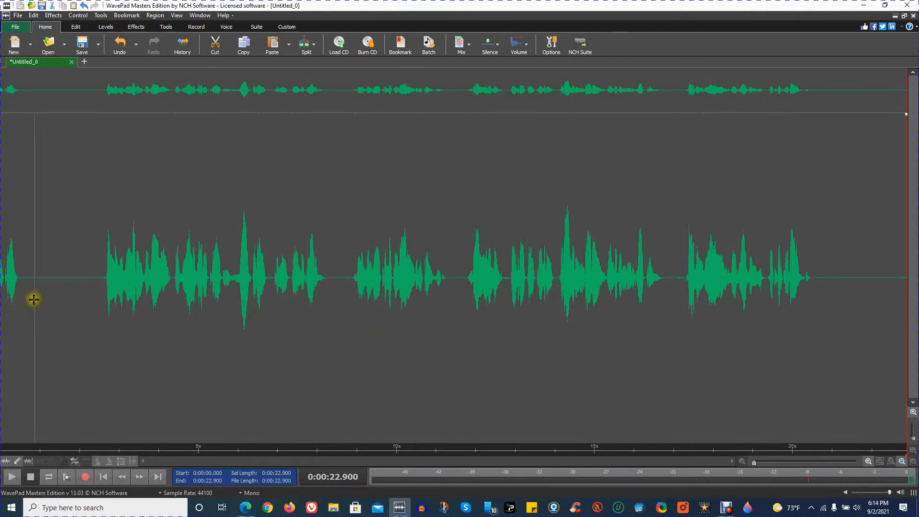
drag(42, 302, 0, 307)
right_click(20, 303)
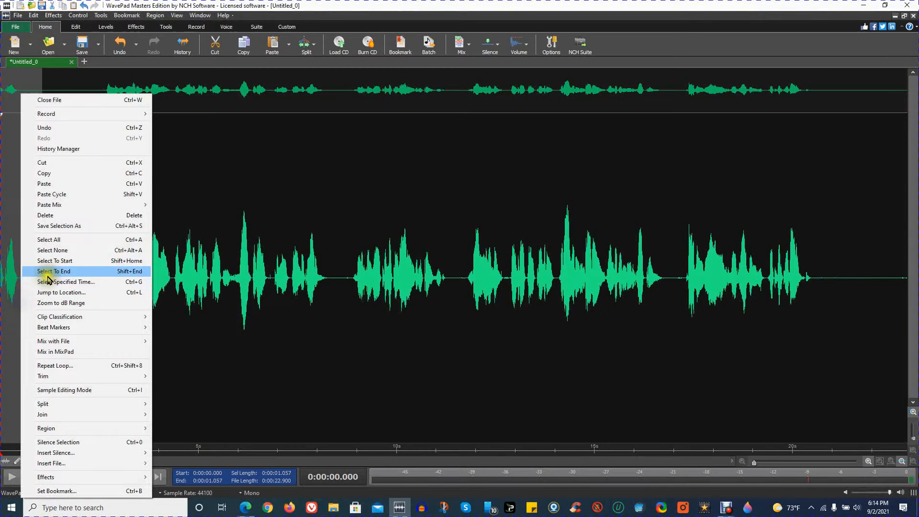
click(47, 215)
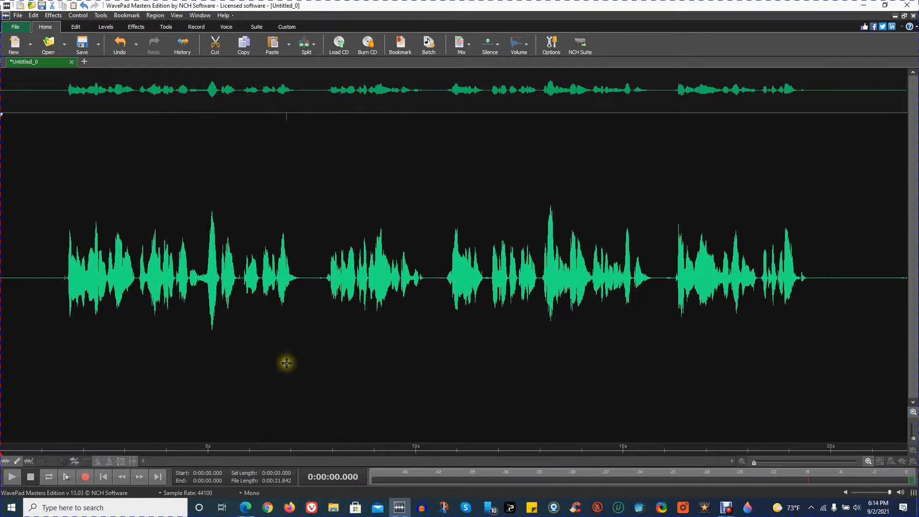
Normalize the whole recording with the ACX preset, using Average Loudness (RMS) at 15.849% (-16 dB).
click(209, 384)
right_click(209, 383)
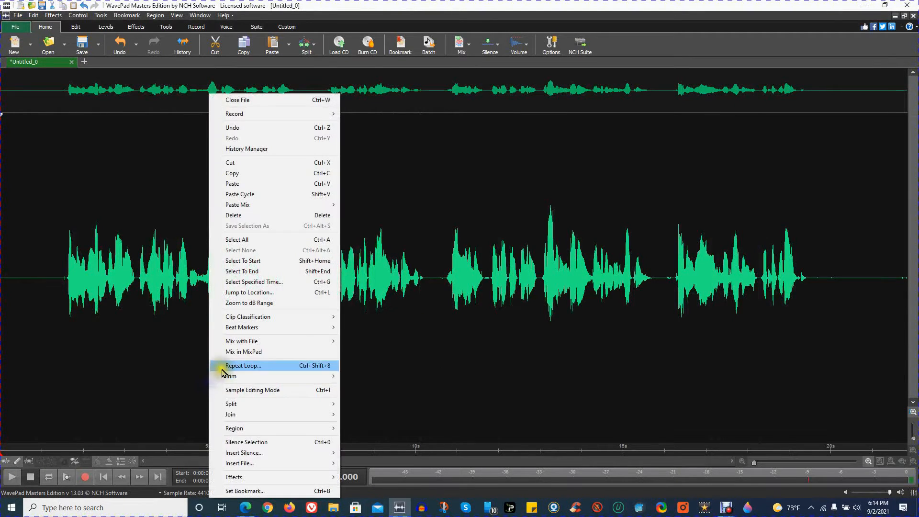
mouse_move(297, 477)
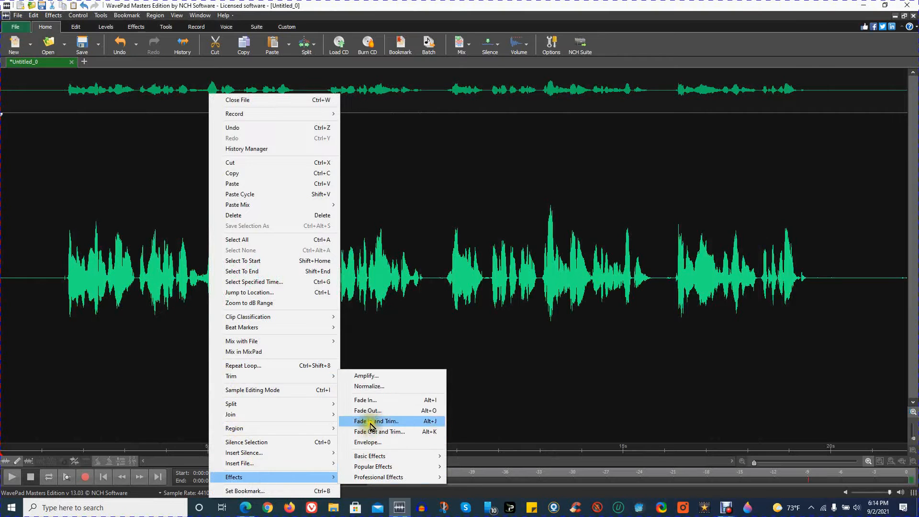
click(378, 391)
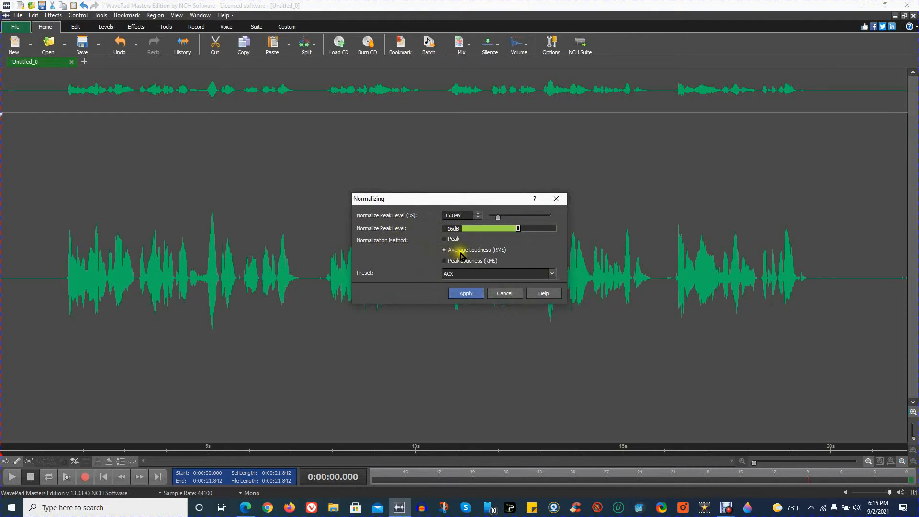
click(457, 292)
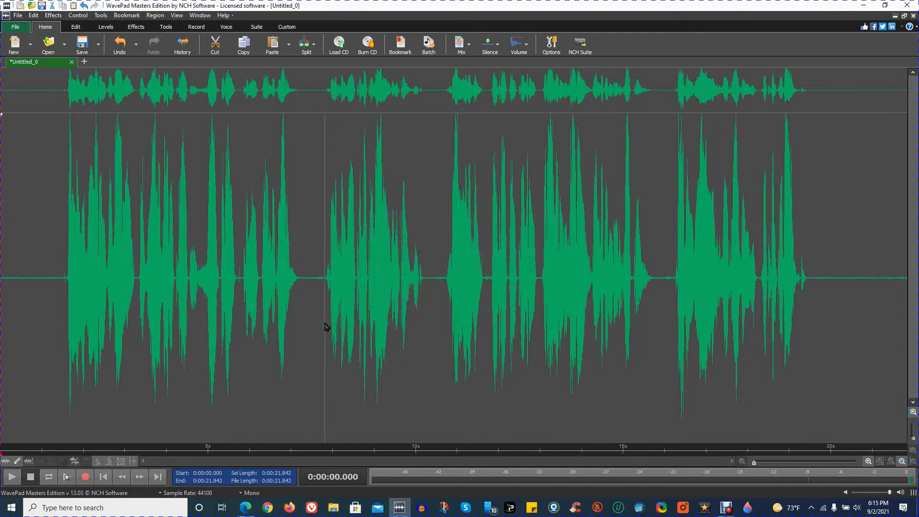
Clear the short selection in the opening silence and reduce noise across the whole recording with Multi-band Noise Gating at the existing gate level.
drag(27, 314, 44, 317)
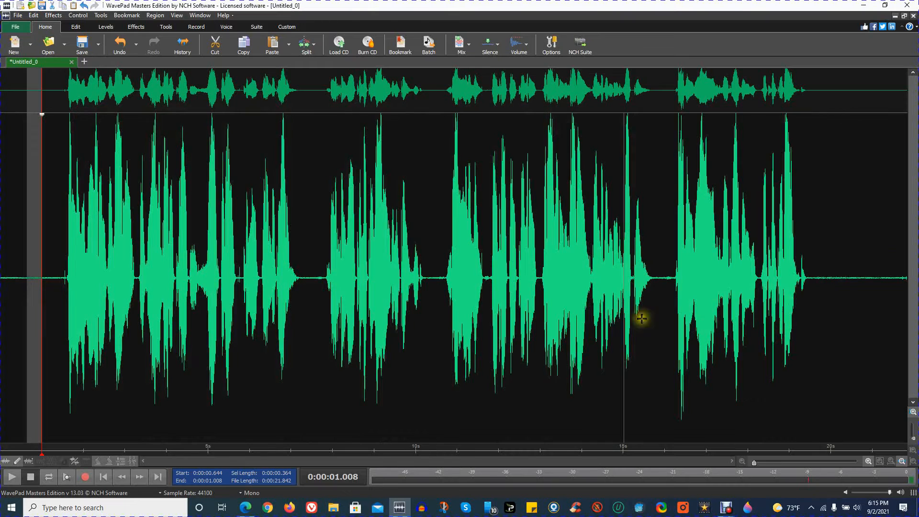
click(577, 333)
right_click(219, 415)
mouse_move(254, 400)
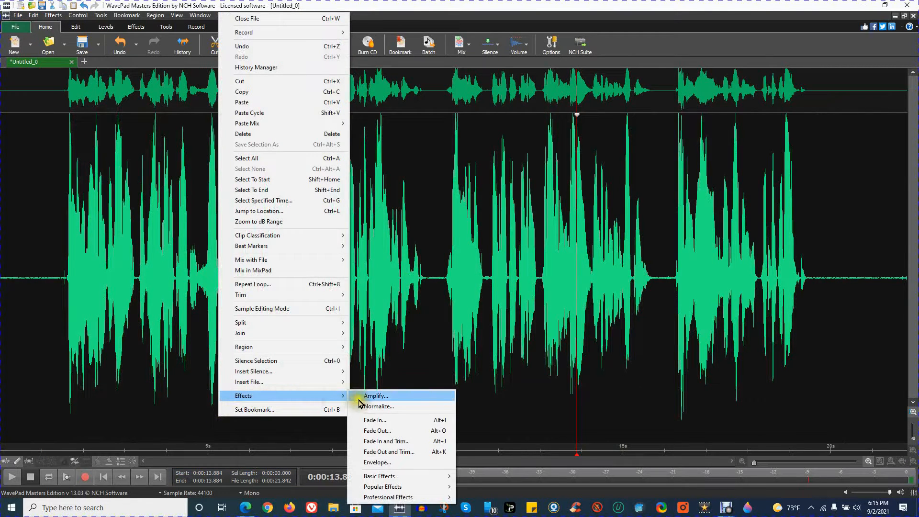
mouse_move(414, 500)
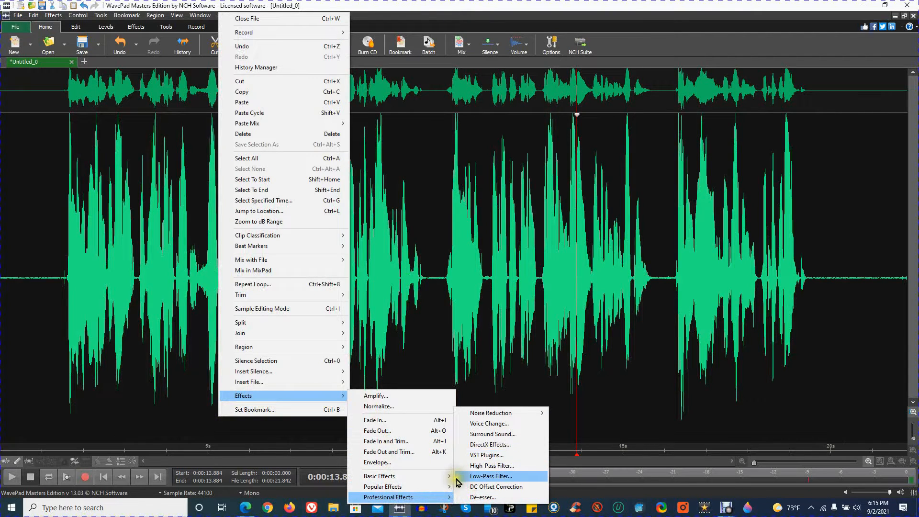
mouse_move(529, 418)
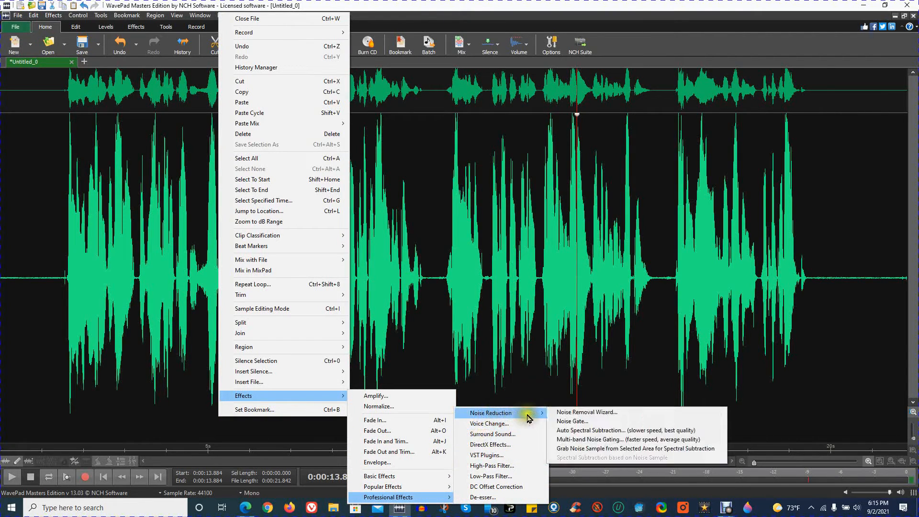
click(574, 439)
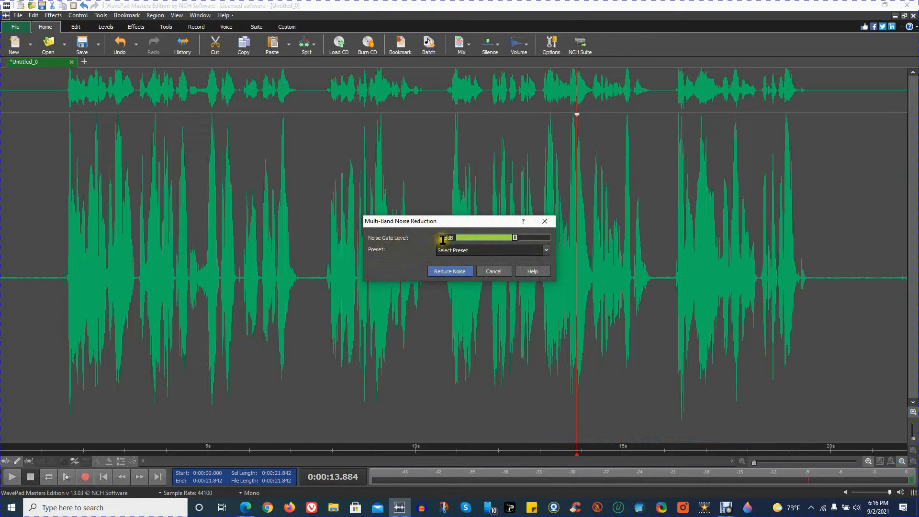
click(452, 272)
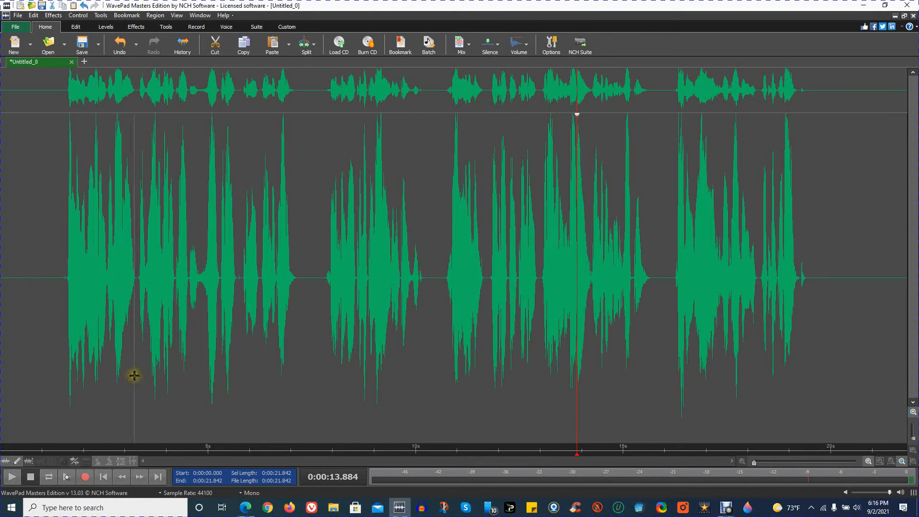
Amplify the whole recording with a gain of 70% (-3 dB), using the Previously Used preset.
right_click(159, 410)
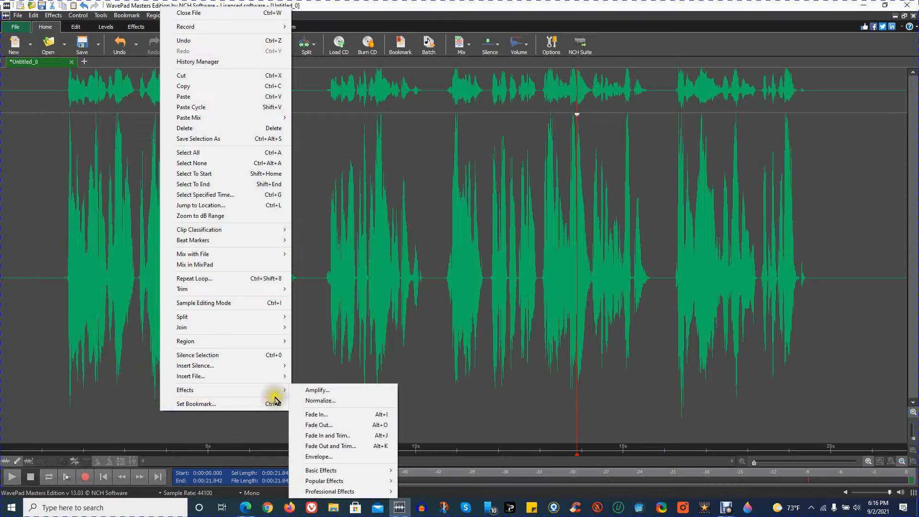
mouse_move(291, 393)
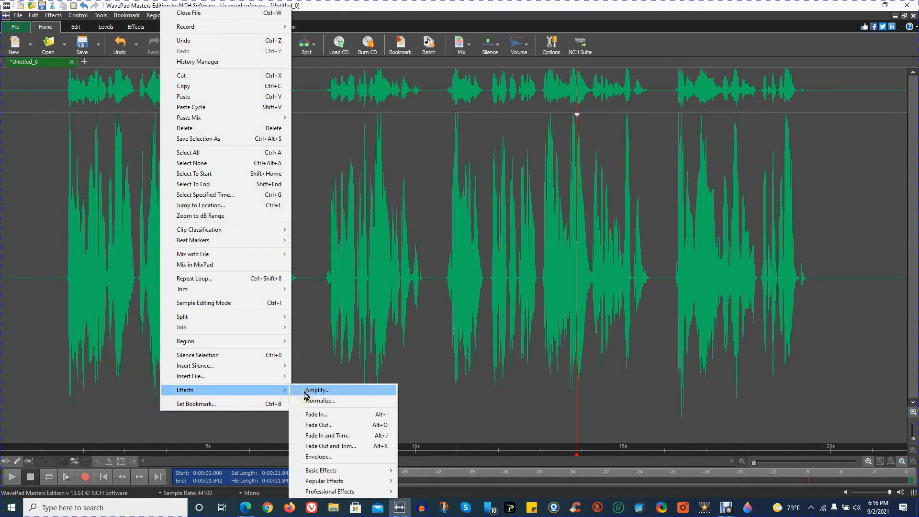
click(305, 391)
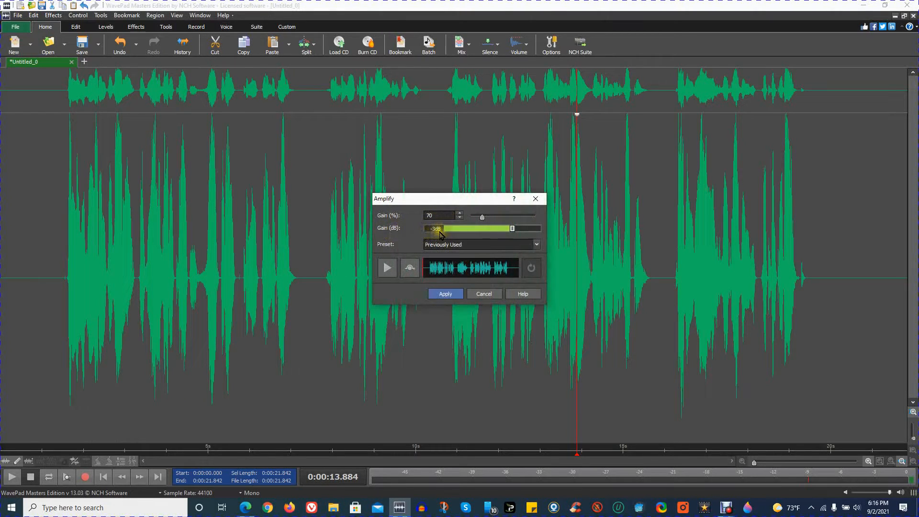
click(443, 295)
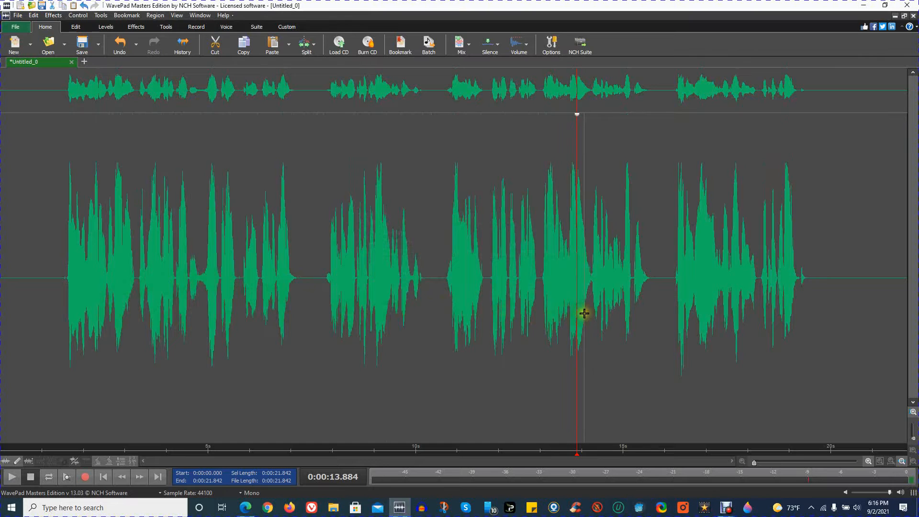
click(513, 302)
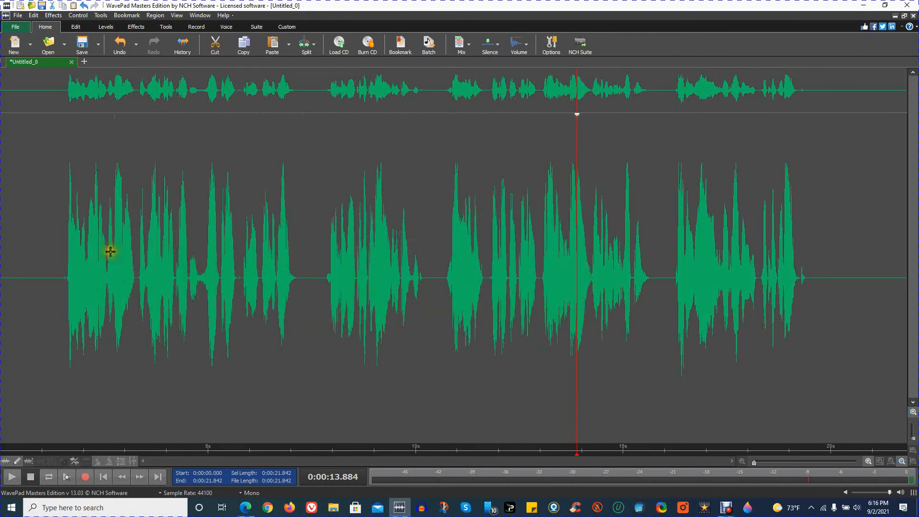
click(54, 258)
scroll(54, 258, up, 2)
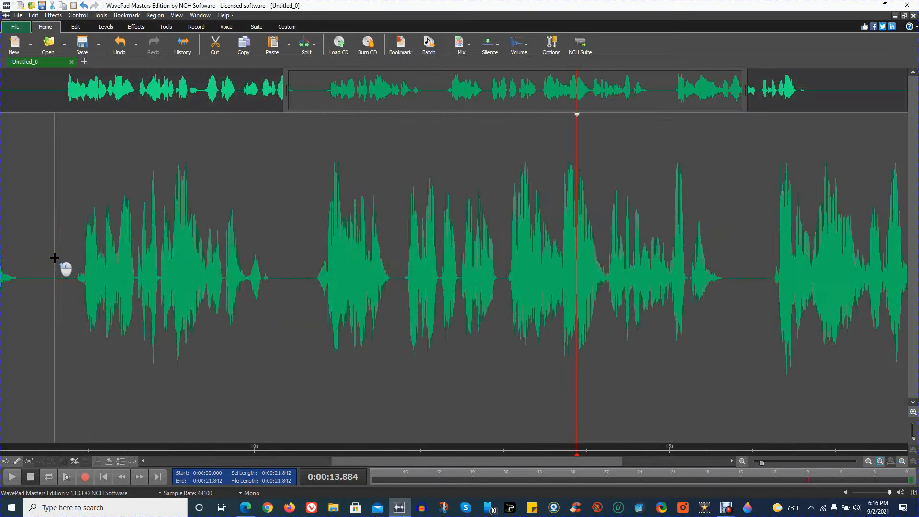
scroll(54, 258, down, 2)
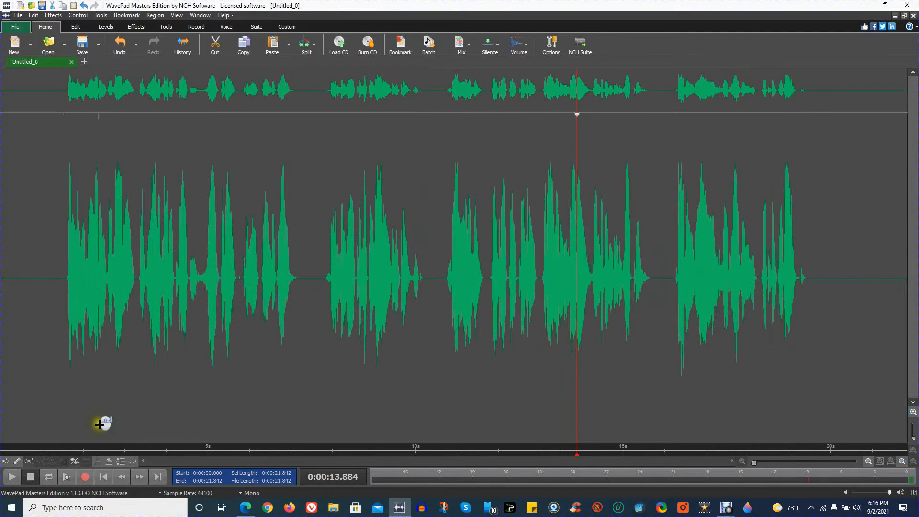
Delete the tiny noise just before the first word, about 0.06 seconds of audio starting at 1.533 s.
click(101, 478)
scroll(59, 360, up, 2)
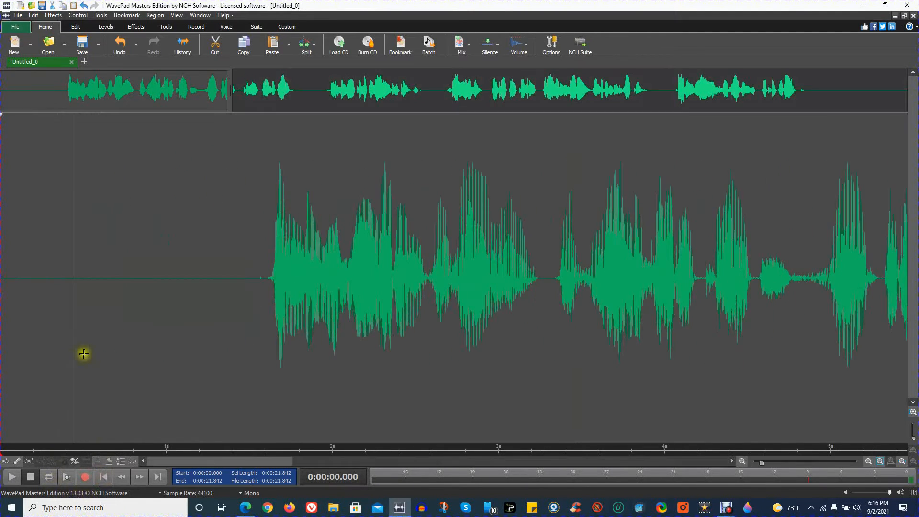
click(258, 324)
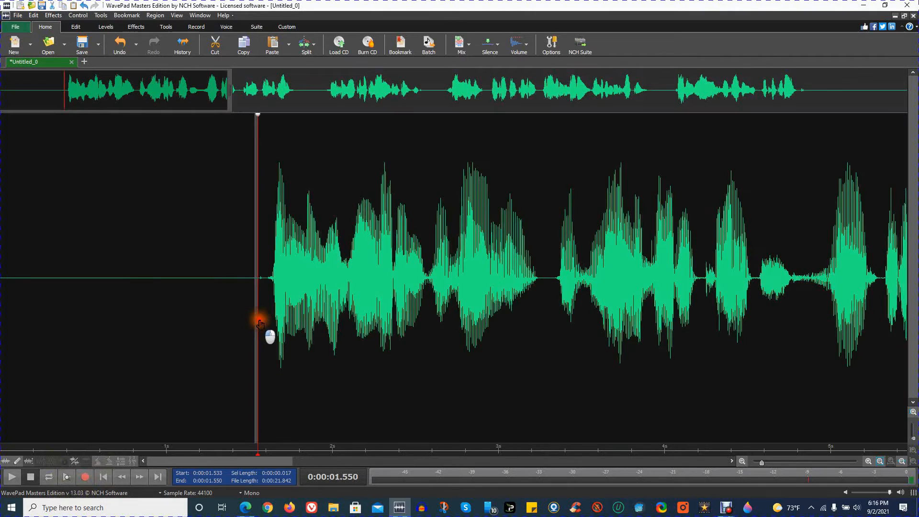
drag(260, 323, 264, 320)
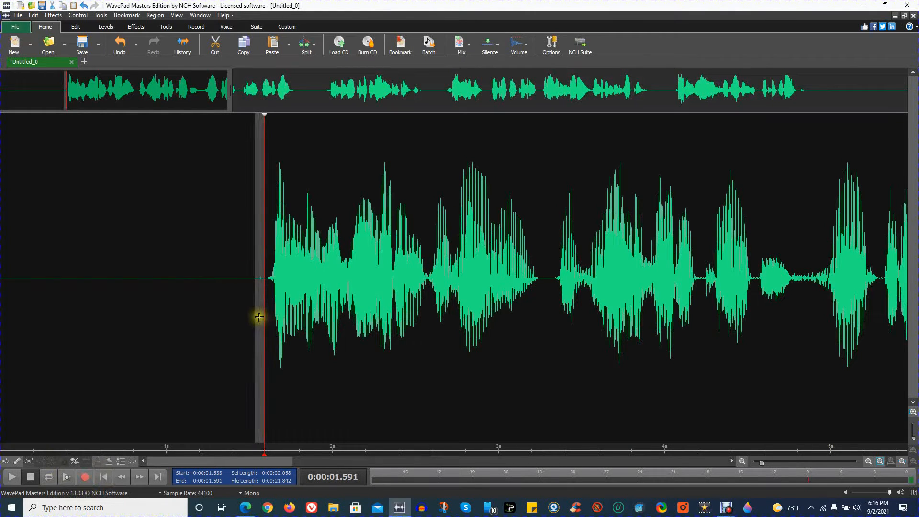
right_click(259, 317)
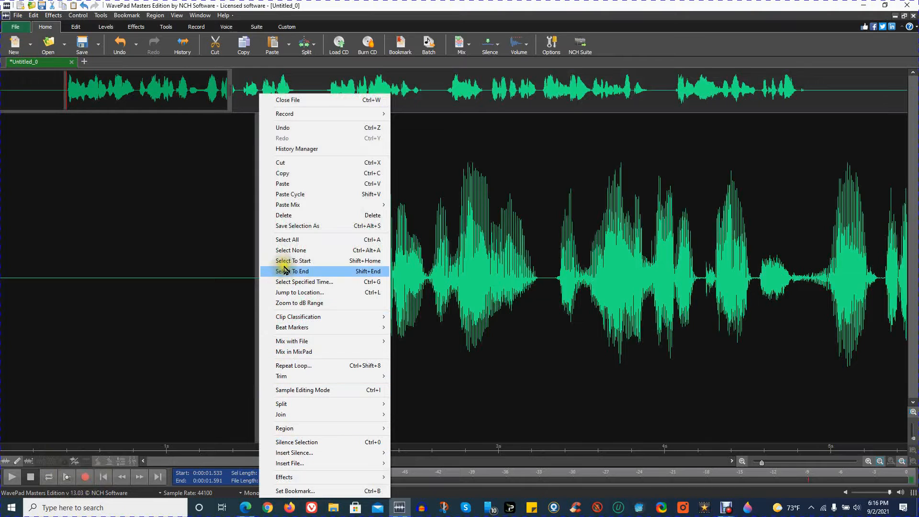
click(284, 215)
click(181, 295)
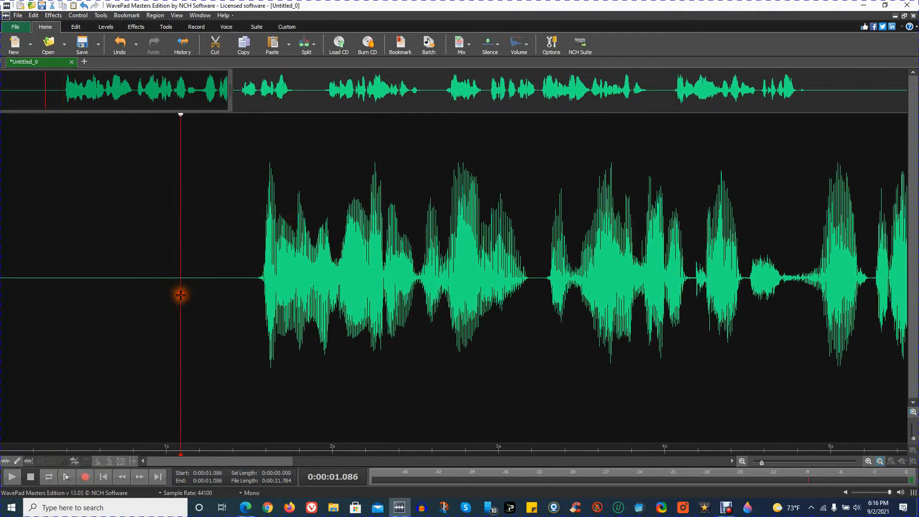
Delete about 1.13 seconds of the silence at the start of the recording.
scroll(204, 346, down, 3)
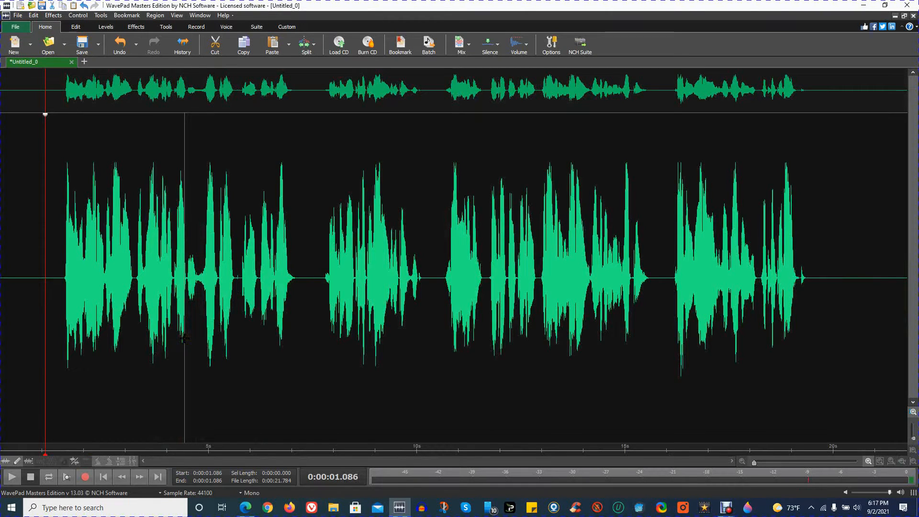
scroll(49, 375, up, 5)
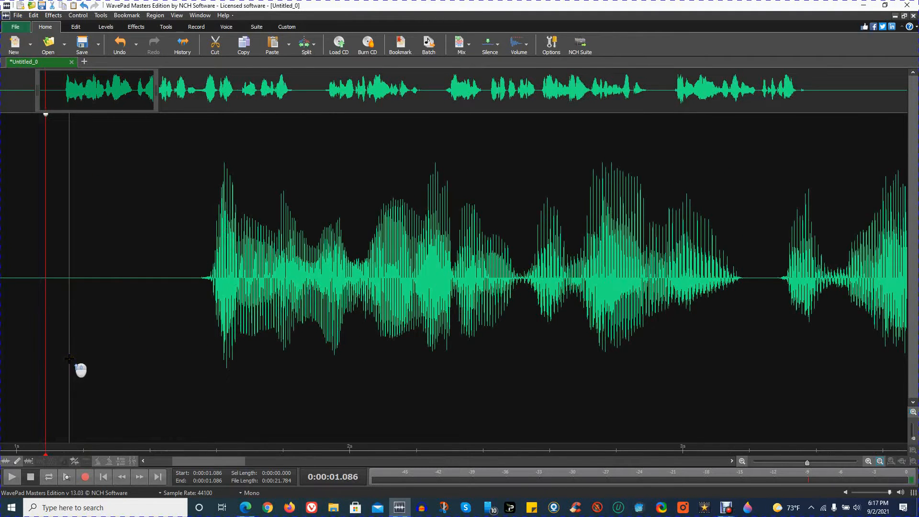
scroll(69, 359, up, 2)
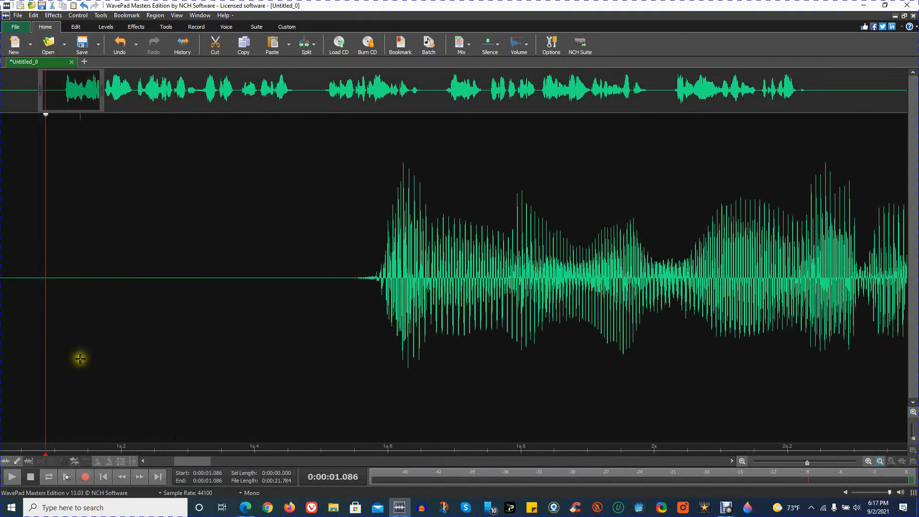
click(103, 477)
scroll(125, 410, down, 3)
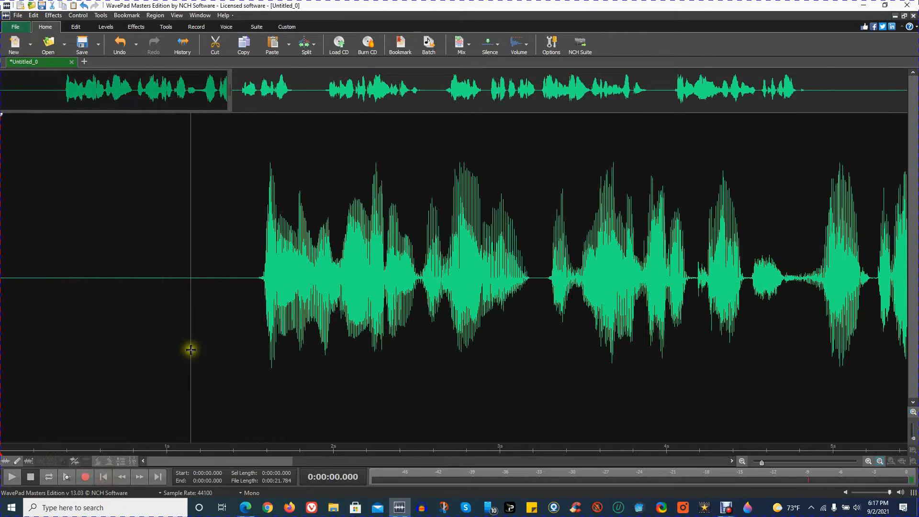
drag(190, 350, 3, 366)
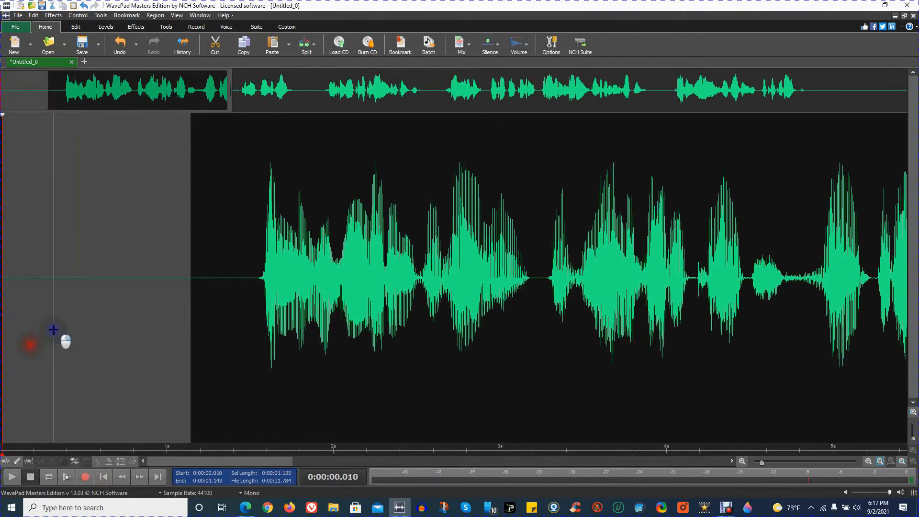
right_click(53, 329)
click(72, 211)
Delete about the last 1.44 seconds of silence and play the trimmed recording from the start.
scroll(123, 312, down, 2)
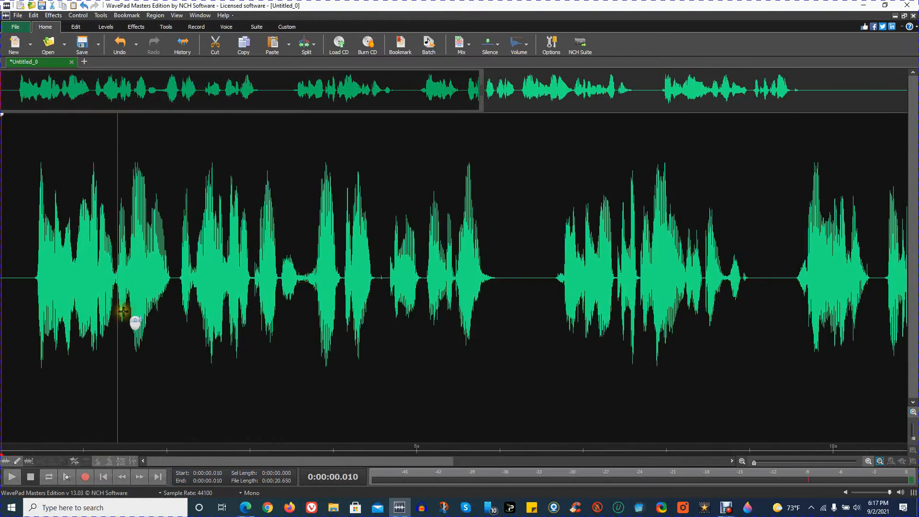
scroll(123, 311, down, 1)
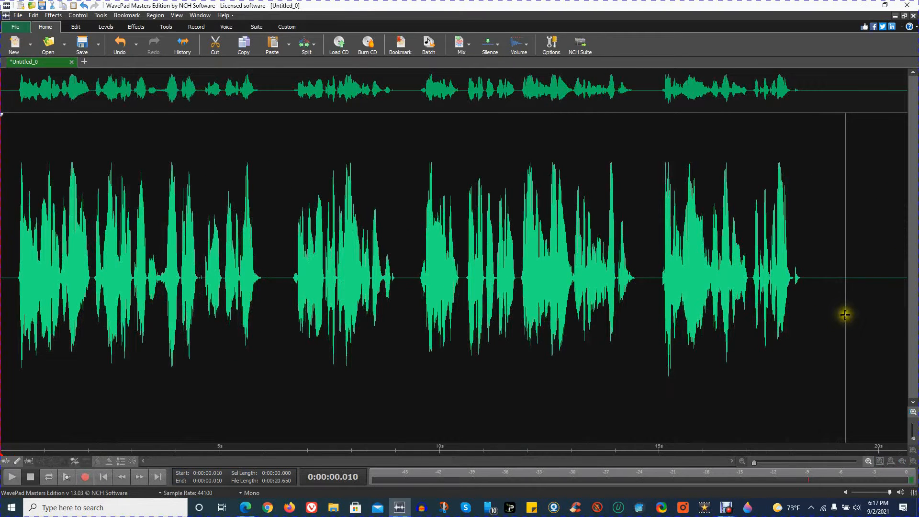
drag(845, 314, 905, 311)
right_click(886, 309)
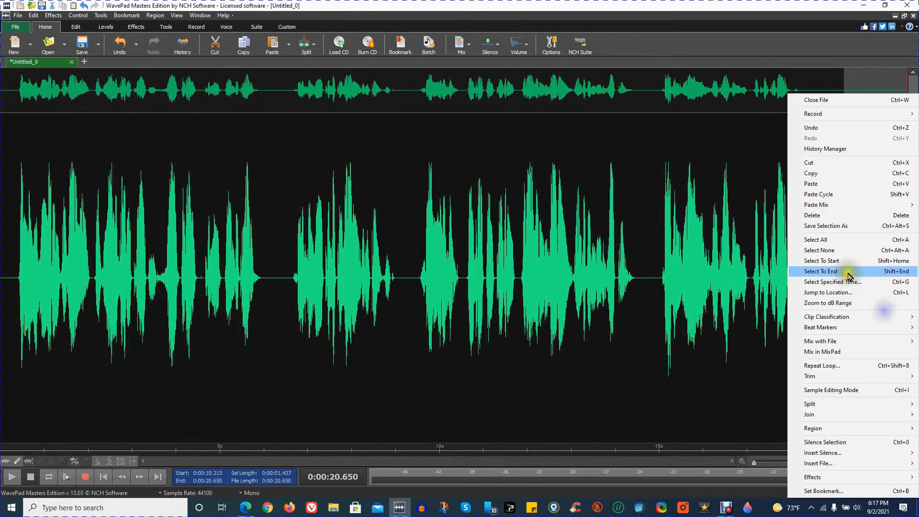
click(827, 218)
click(103, 477)
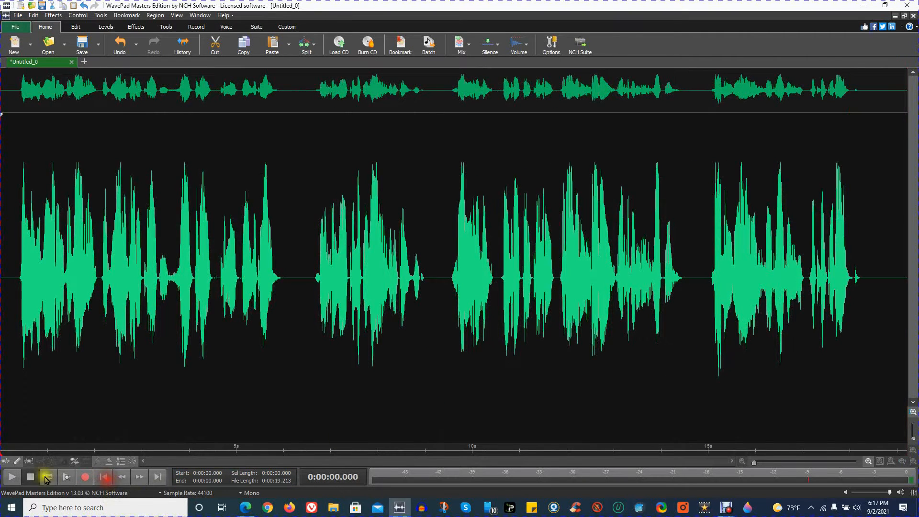
click(12, 477)
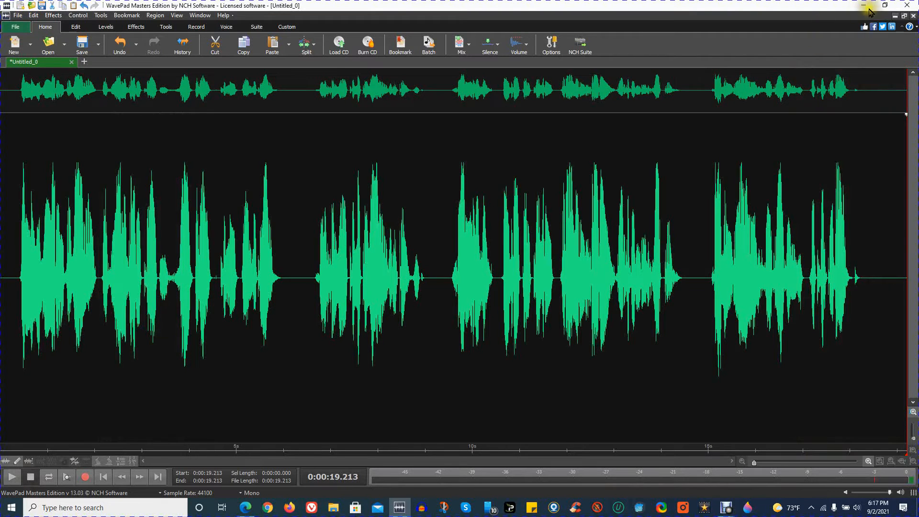
Restore the window to its smaller size and save the recording to the desktop as MP3 "acx text sample 9 2 21" at constant 320 kbps, mono.
click(883, 5)
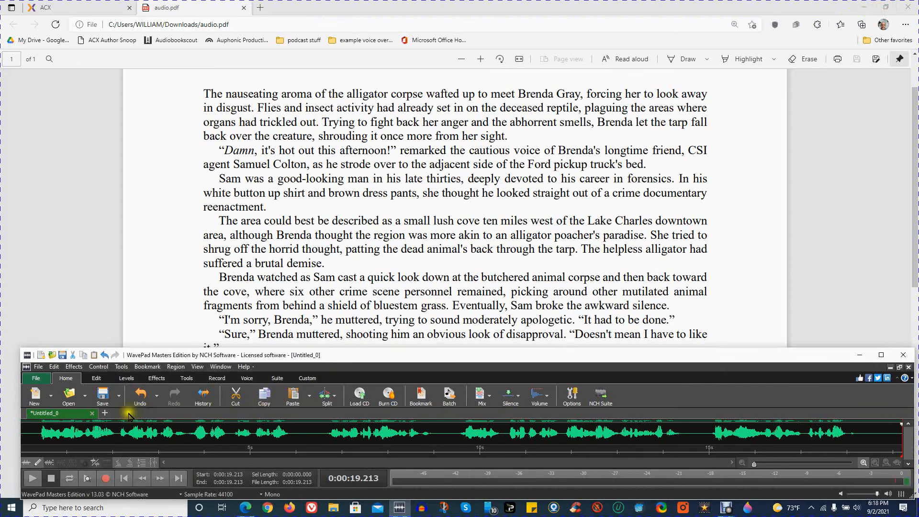
click(112, 400)
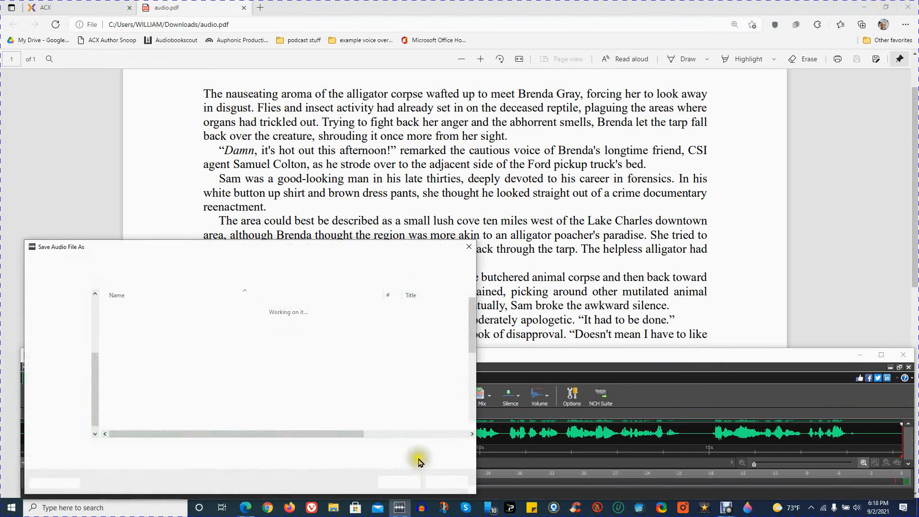
click(125, 450)
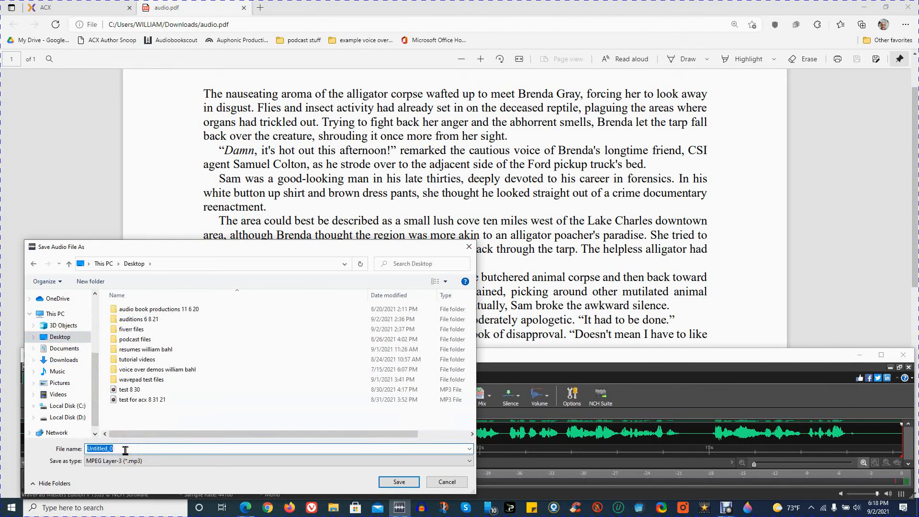
text(ac)
text(x text sample 9 2 21)
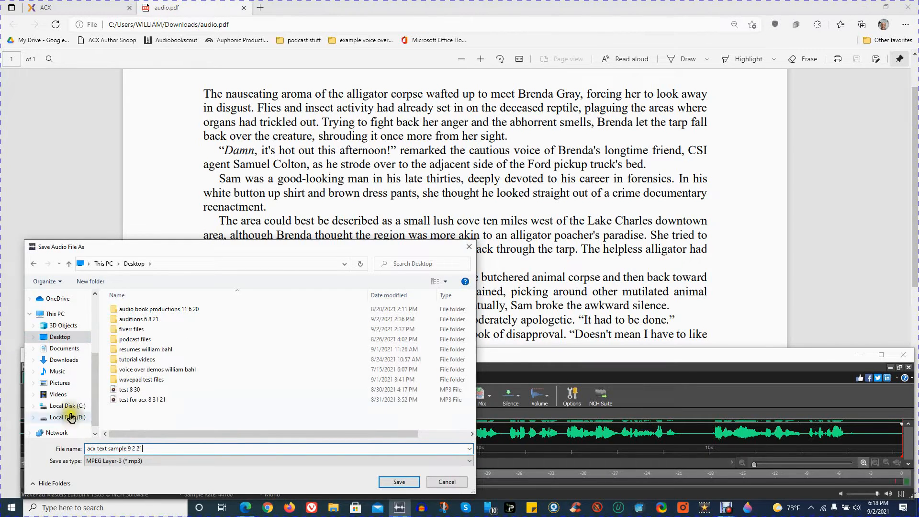
click(389, 482)
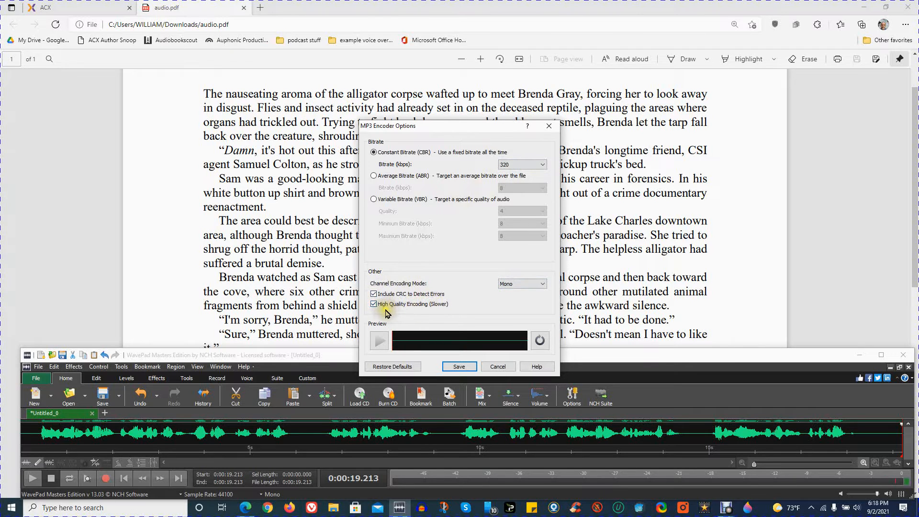
click(454, 367)
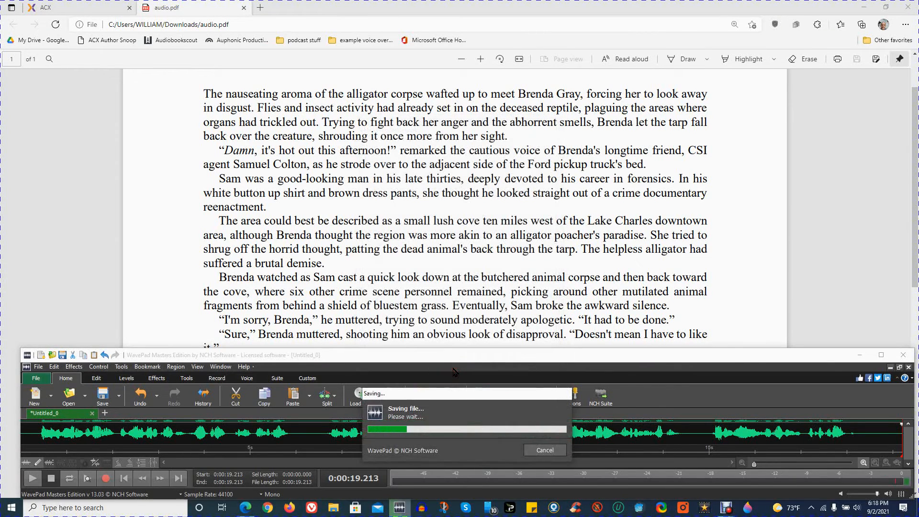
Minimize WavePad, switch to the ACX page in the browser and open the Audio Lab upload page.
click(860, 355)
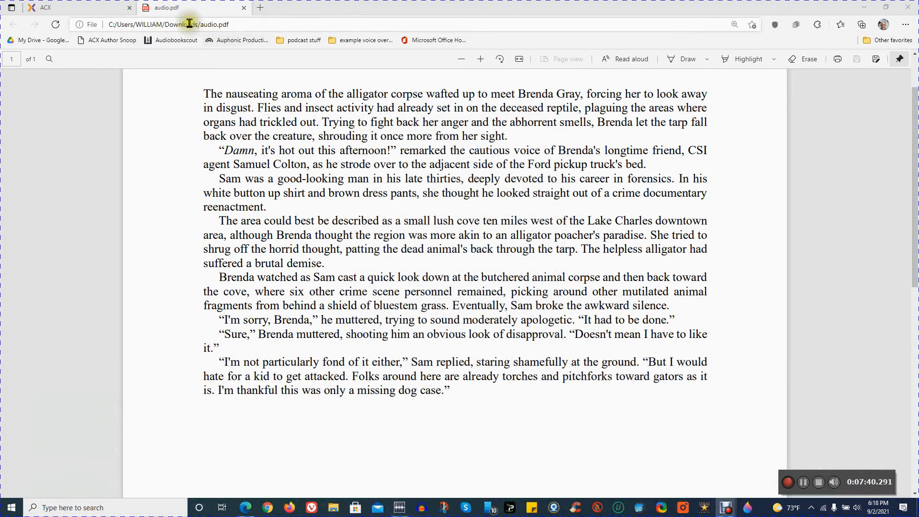
click(77, 7)
mouse_move(700, 75)
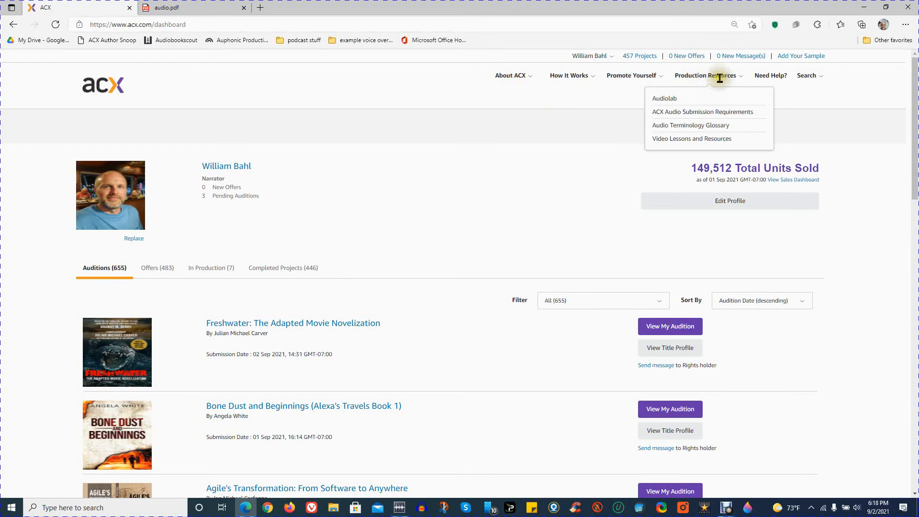
click(663, 97)
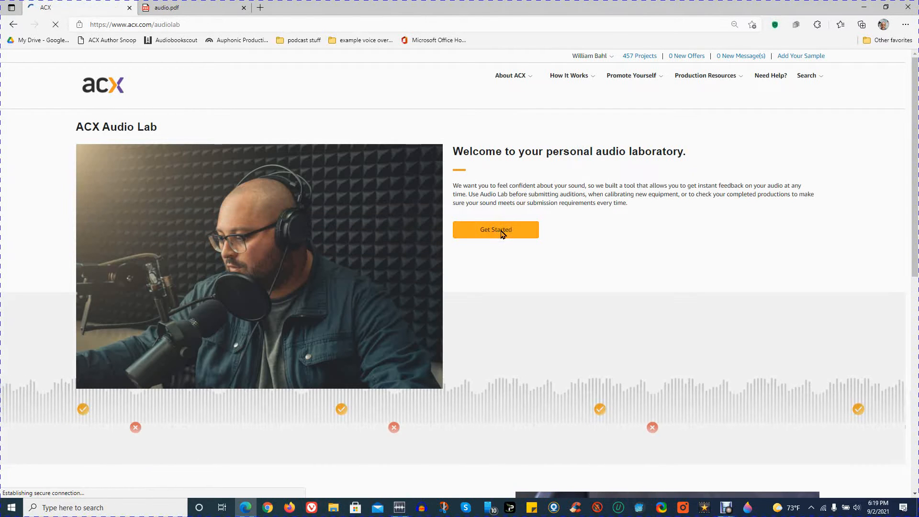
click(502, 233)
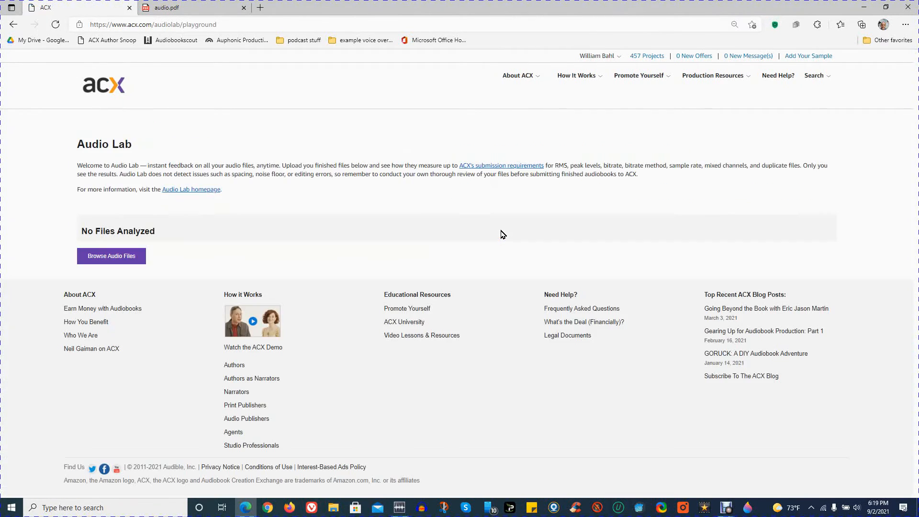
Upload the MP3 file "acx text sample 9 2 21" from the desktop to Audio Lab for analysis.
click(107, 262)
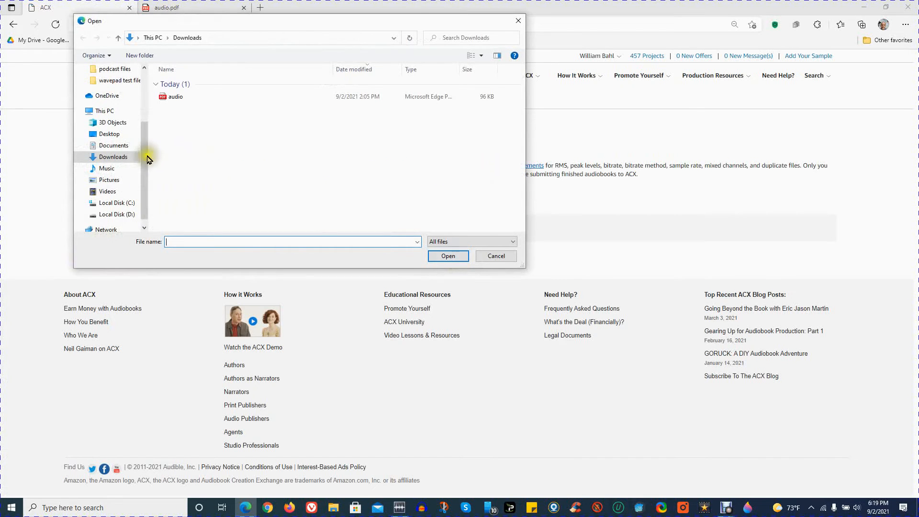
click(109, 134)
scroll(238, 159, down, 2)
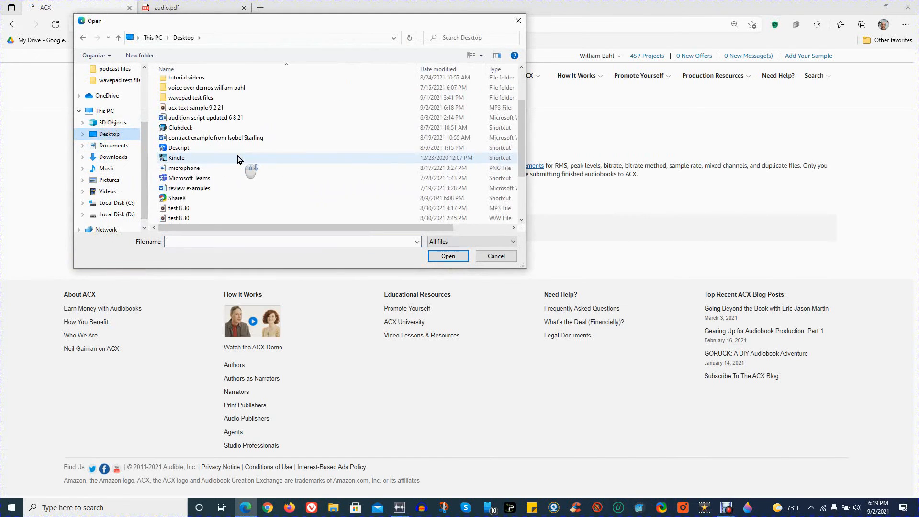
scroll(233, 139, down, 1)
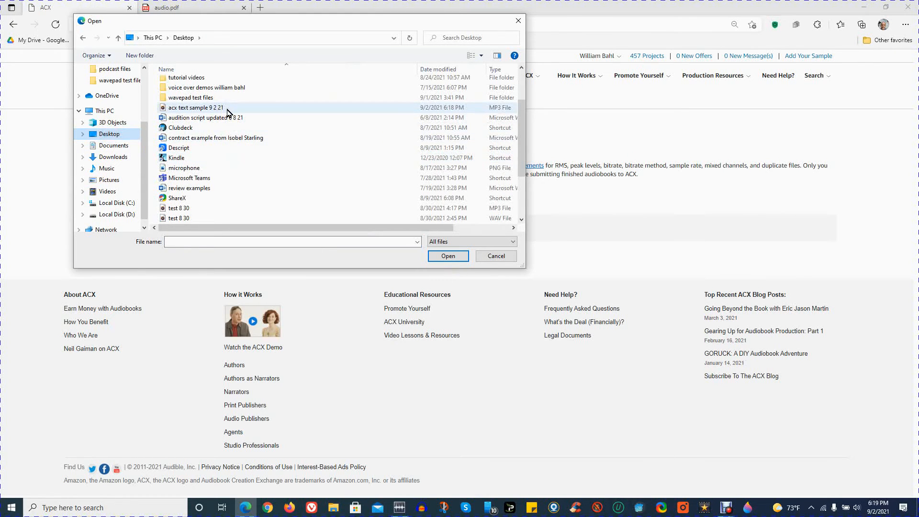
double_click(227, 110)
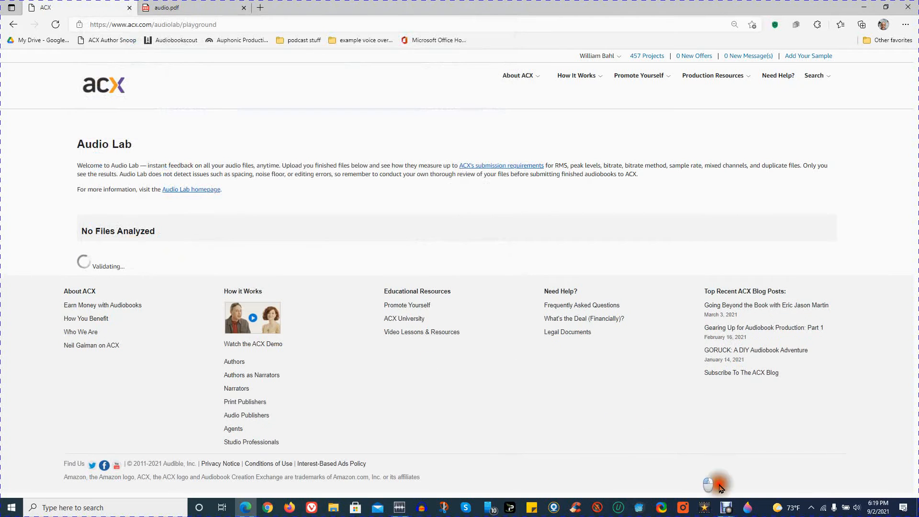
click(735, 508)
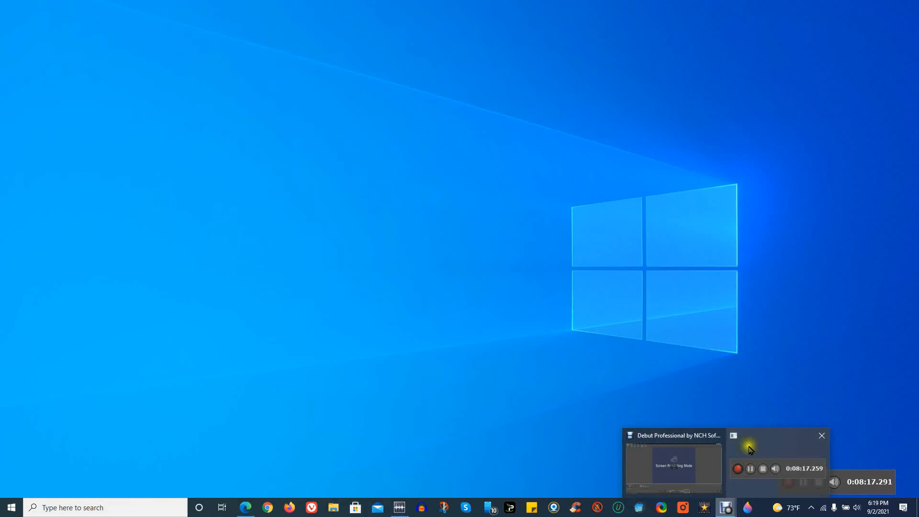
click(751, 469)
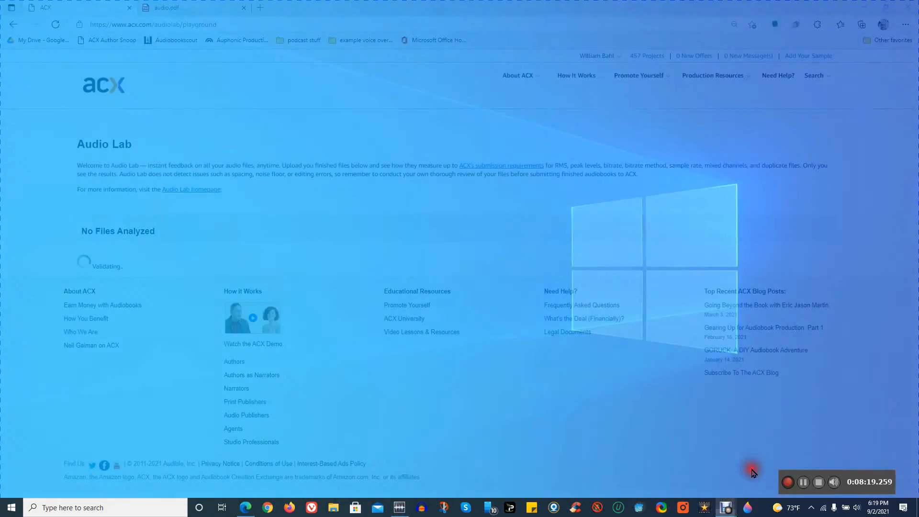